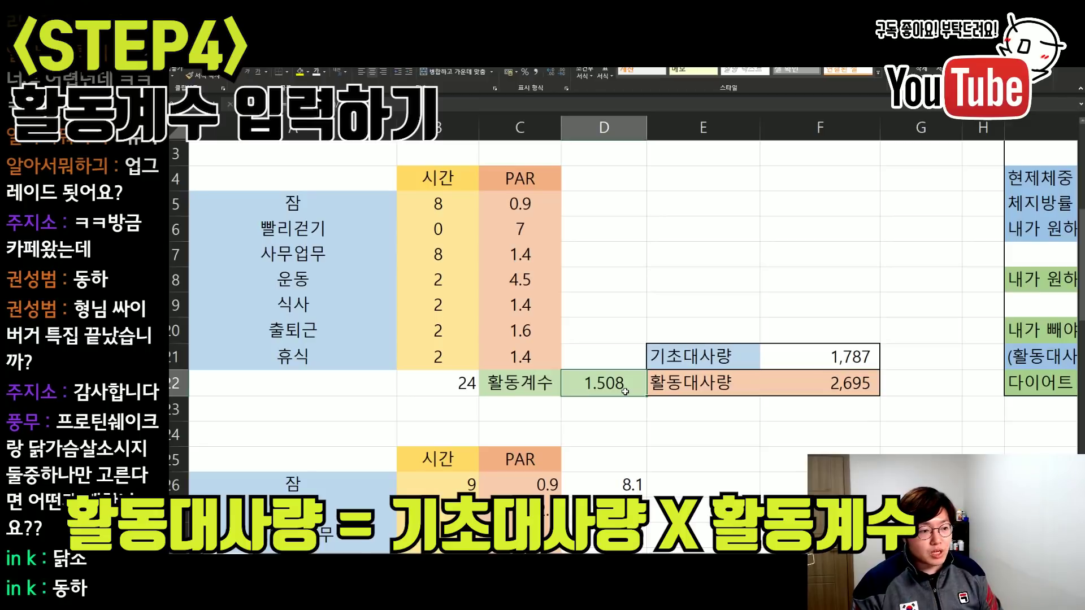
# - Examine the 기초대사량 and 활동대사량 cells of the first activity table, along with its 사무업무 row
pyautogui.click(816, 366)
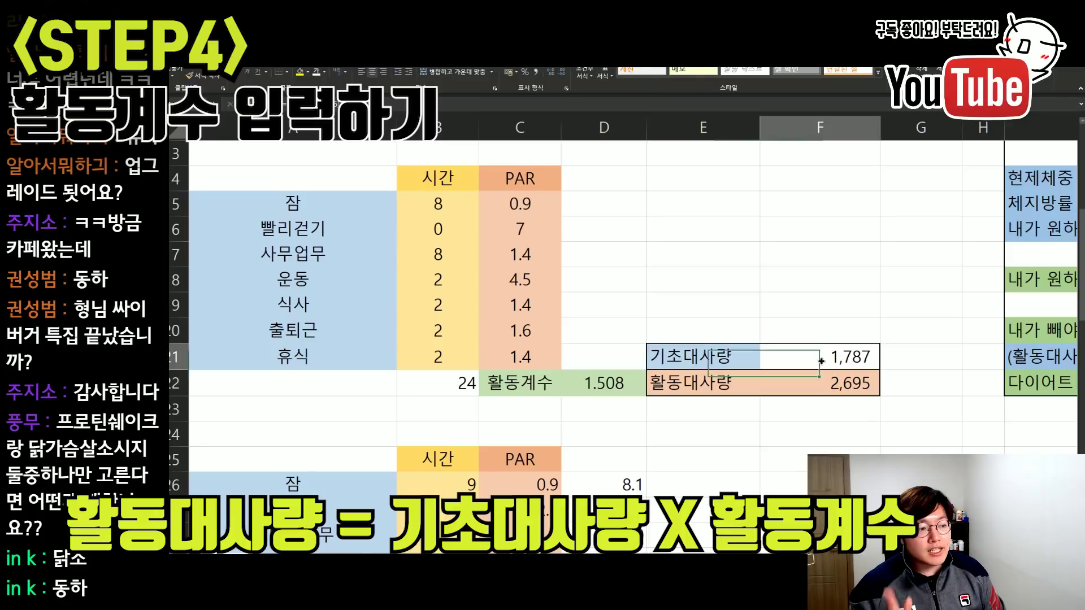
pyautogui.click(633, 381)
pyautogui.click(835, 390)
pyautogui.moveTo(718, 393); pyautogui.dragTo(831, 390)
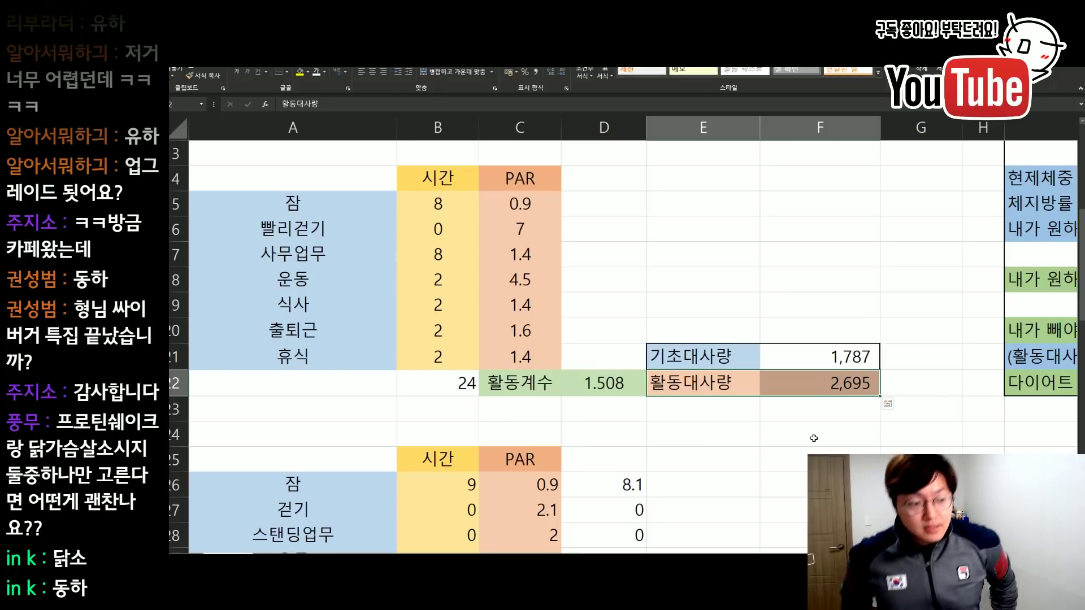
pyautogui.click(326, 249)
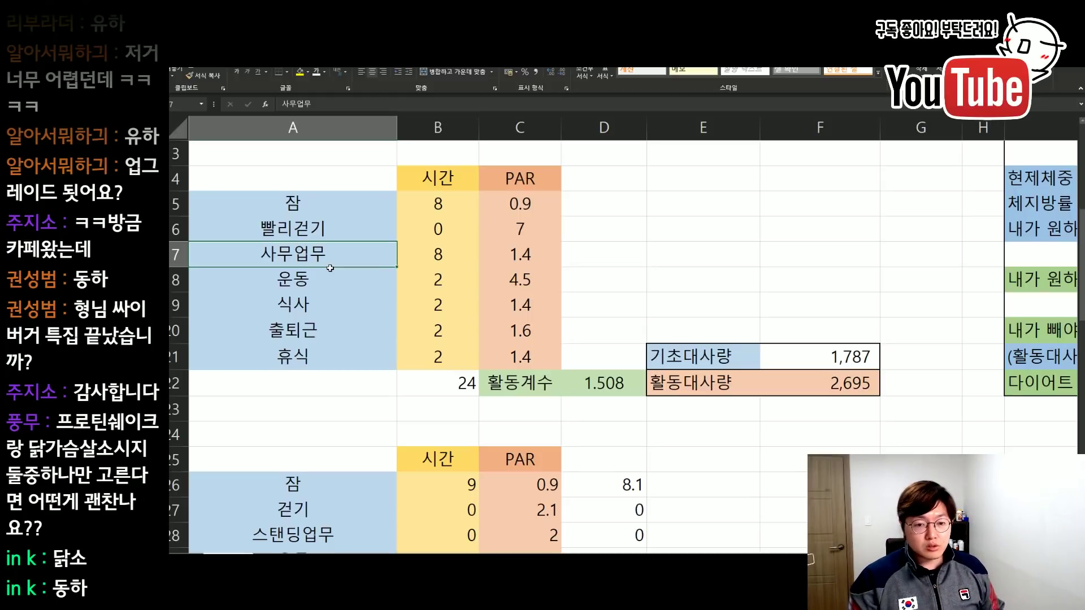
# - Look up the PAR value for 서서 약간 돌아다니는 업무 in the PAR reference list
pyautogui.scroll(-11, 413, 318)
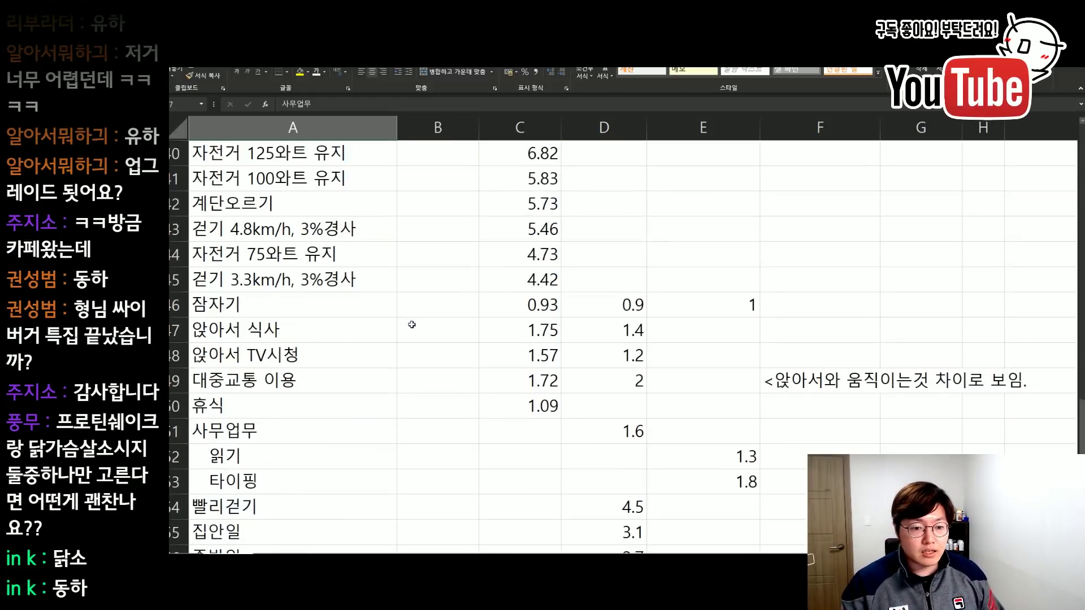
pyautogui.scroll(9, 401, 334)
pyautogui.scroll(-9, 396, 328)
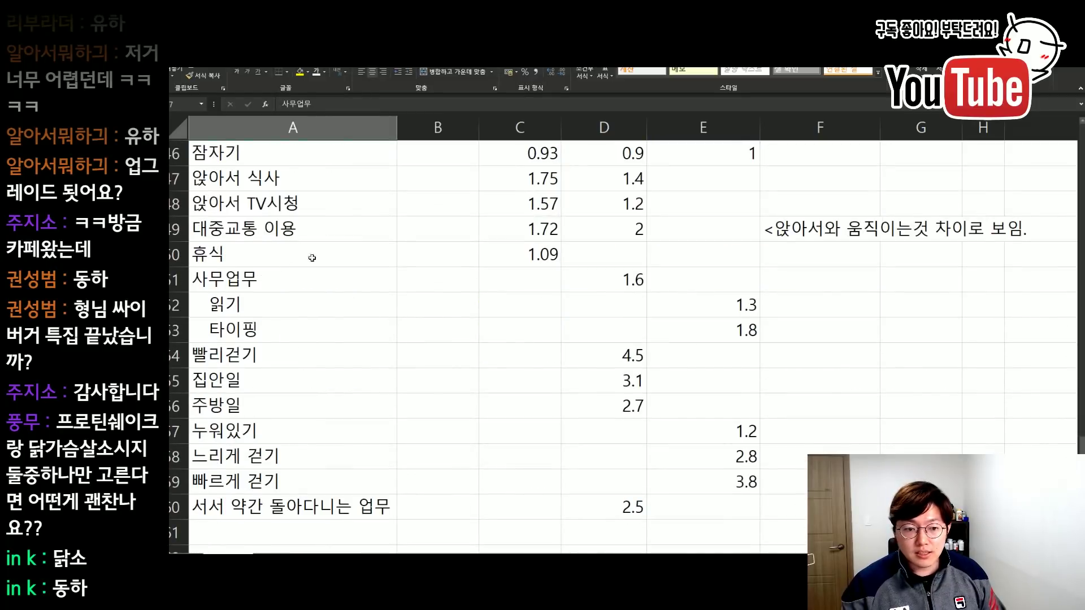
pyautogui.click(617, 510)
pyautogui.click(339, 508)
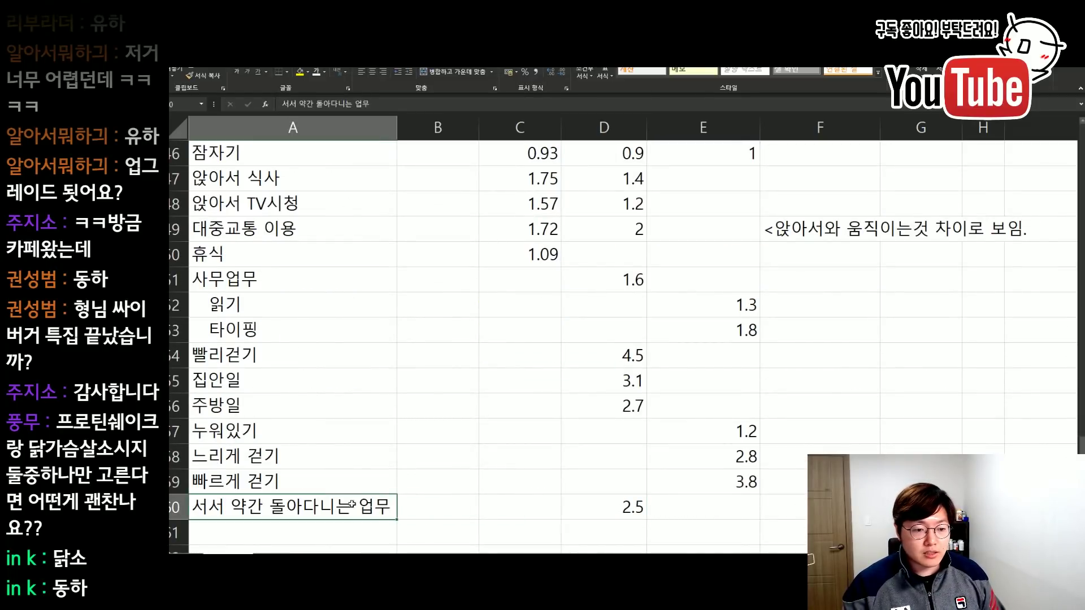
pyautogui.click(371, 105)
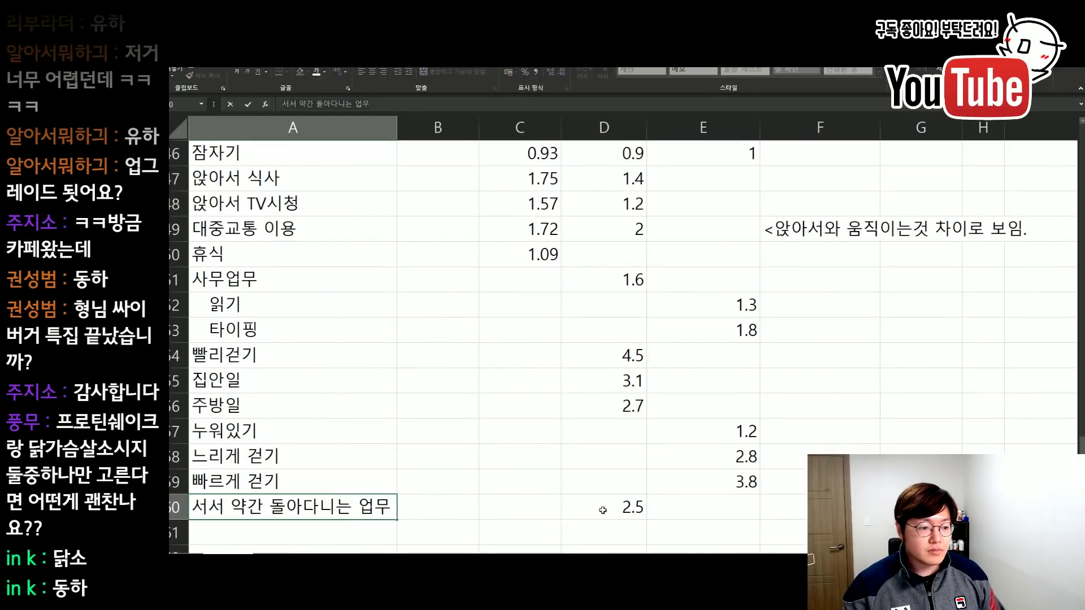
pyautogui.scroll(9, 450, 400)
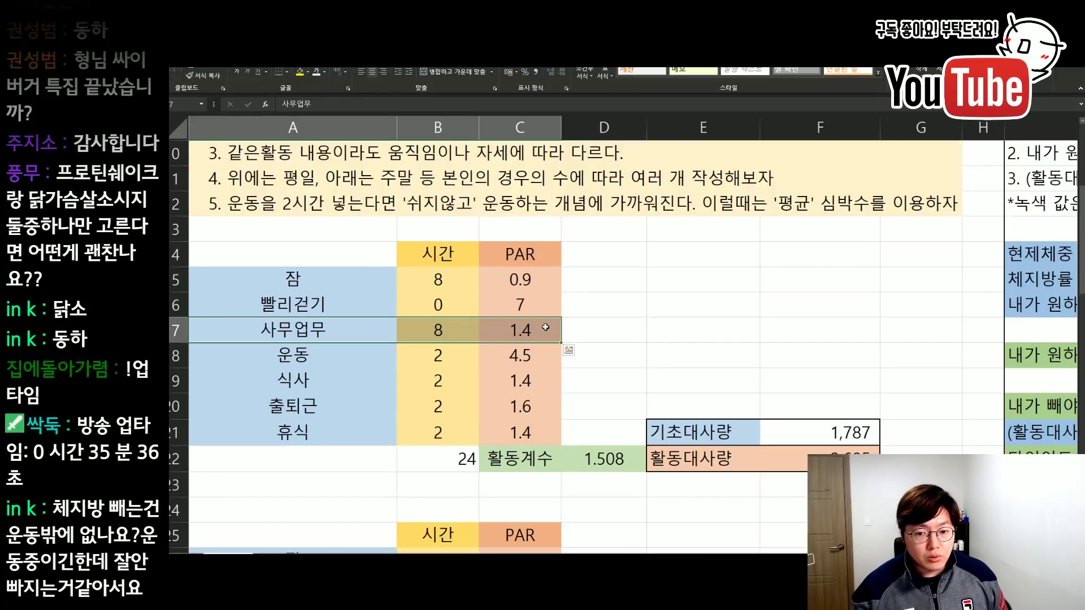
# - Compare the 사무업무 row of the first activity table with the 서서 돌아다니는 업무 row of the second
pyautogui.scroll(1, 545, 330)
pyautogui.scroll(3, 545, 330)
pyautogui.scroll(-4, 360, 336)
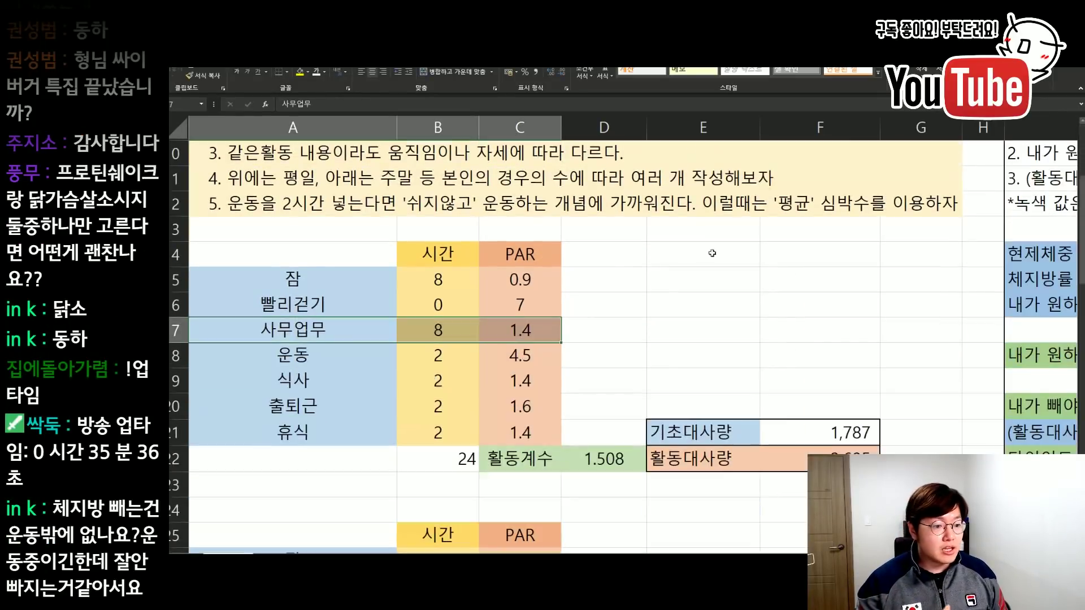
pyautogui.scroll(-4, 396, 345)
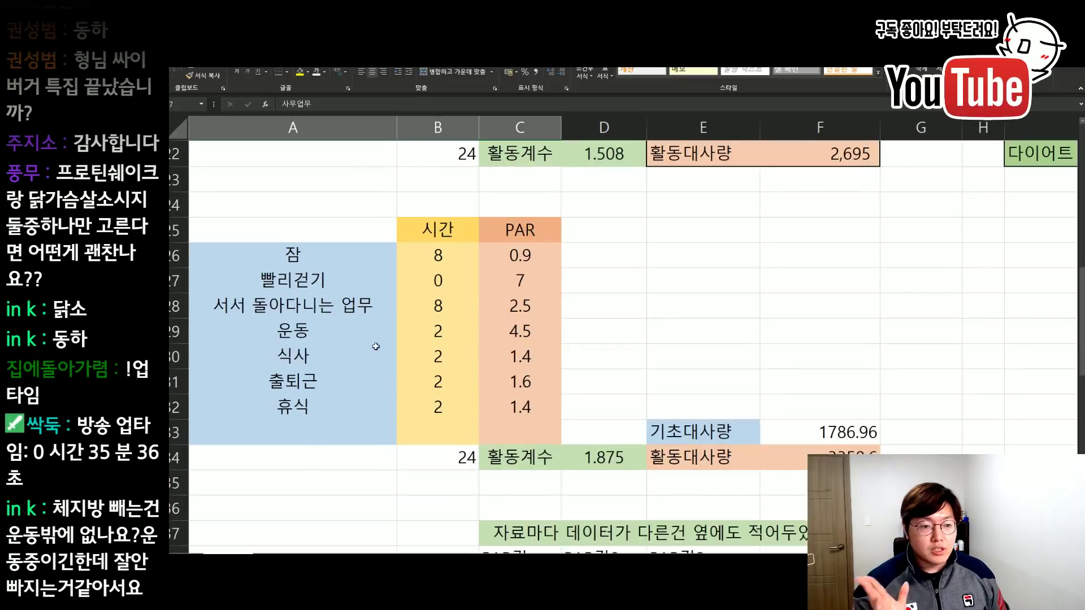
pyautogui.moveTo(354, 311); pyautogui.dragTo(512, 306)
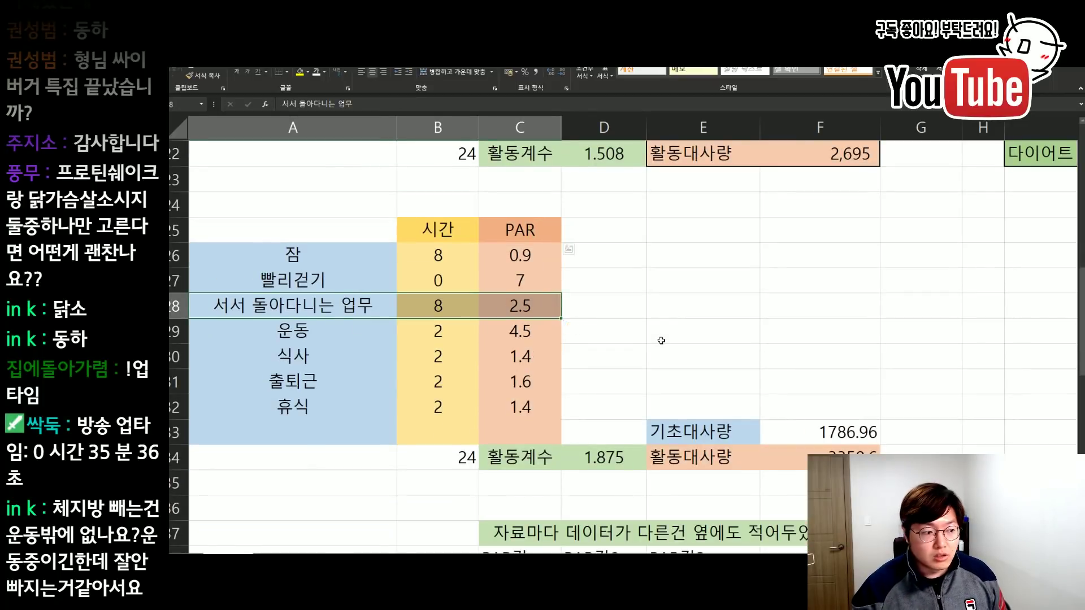
pyautogui.scroll(-1, 735, 361)
pyautogui.scroll(2, 787, 376)
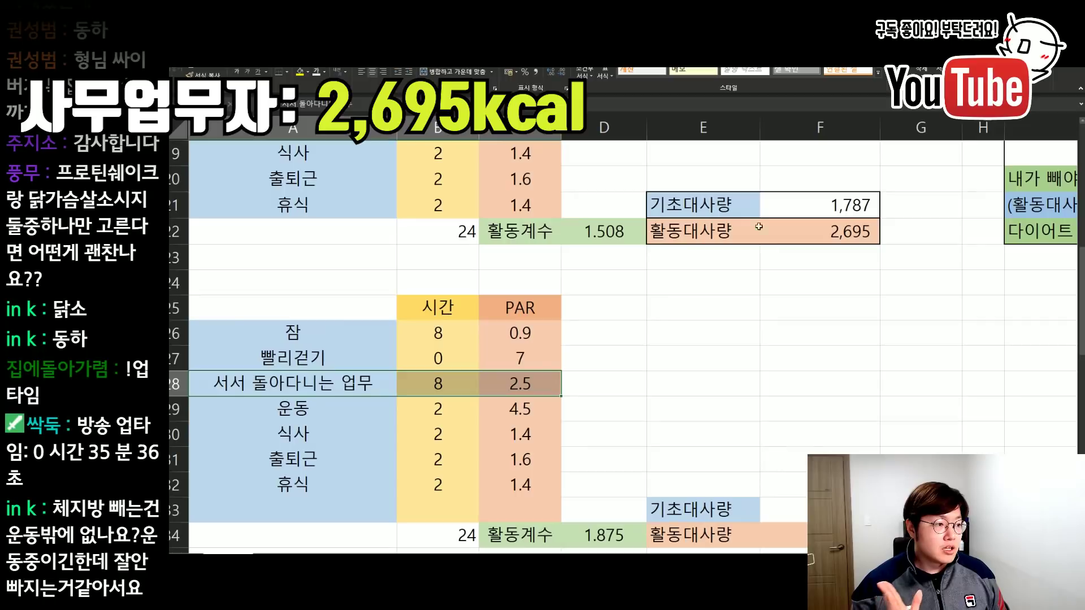
# - Compare the 활동대사량 results of the first and second activity tables
pyautogui.click(825, 234)
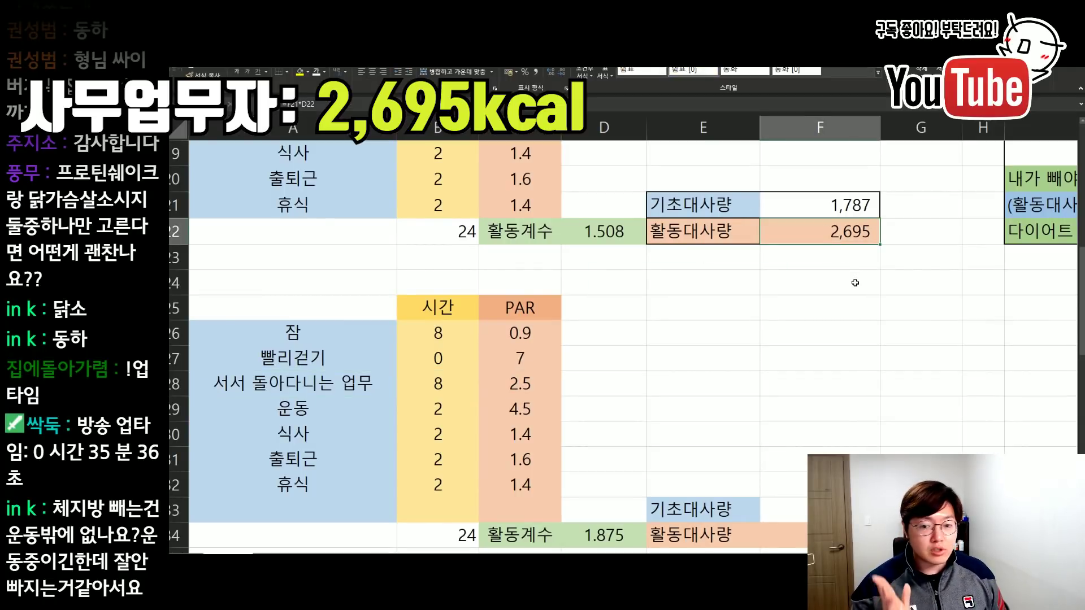
pyautogui.scroll(-3, 853, 283)
pyautogui.click(829, 316)
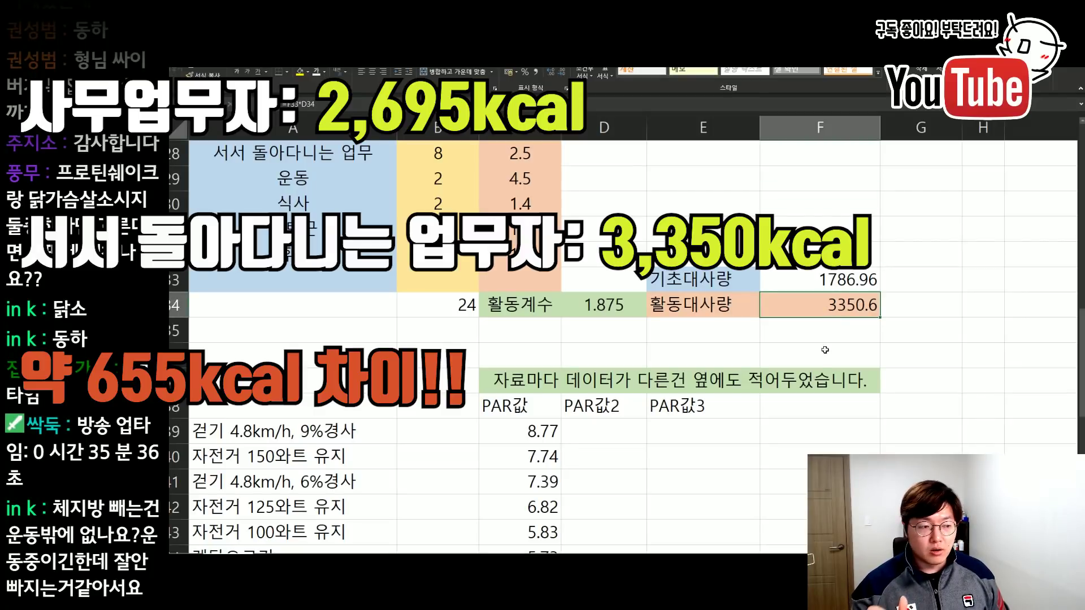
pyautogui.moveTo(703, 279); pyautogui.dragTo(820, 305)
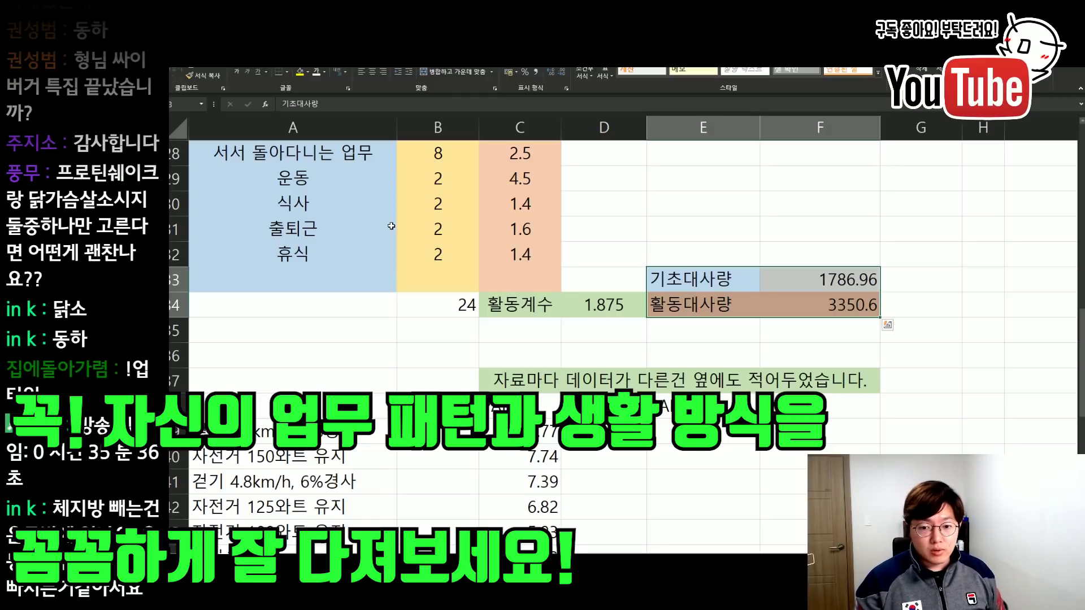
pyautogui.click(391, 226)
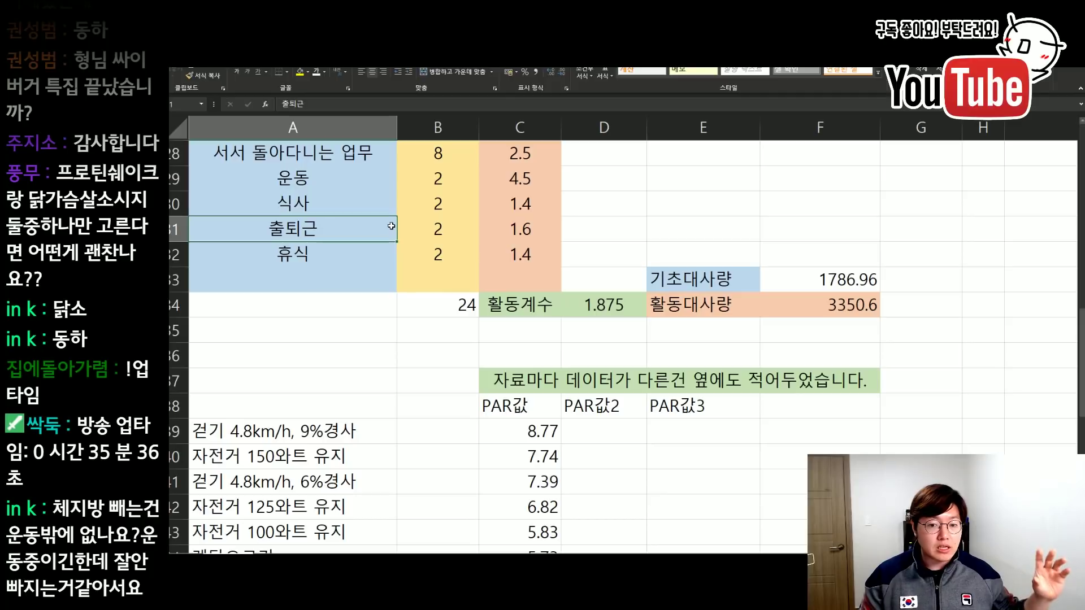
# - In the second activity table, set the 운동 hours to 0 and the 휴식 hours to 4
pyautogui.scroll(1, 419, 265)
pyautogui.click(418, 265)
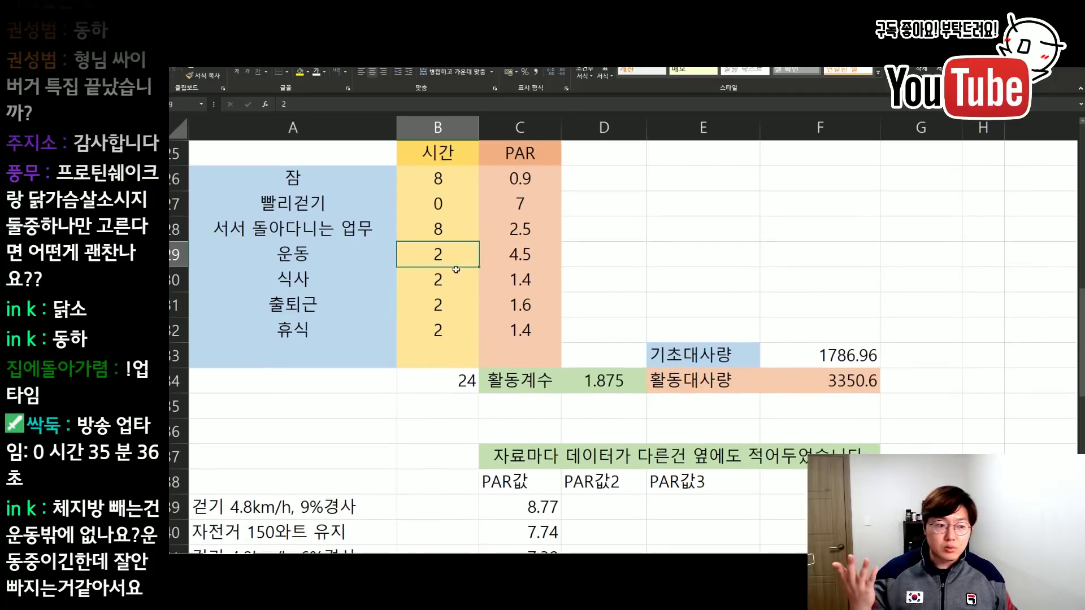
pyautogui.scroll(1, 518, 291)
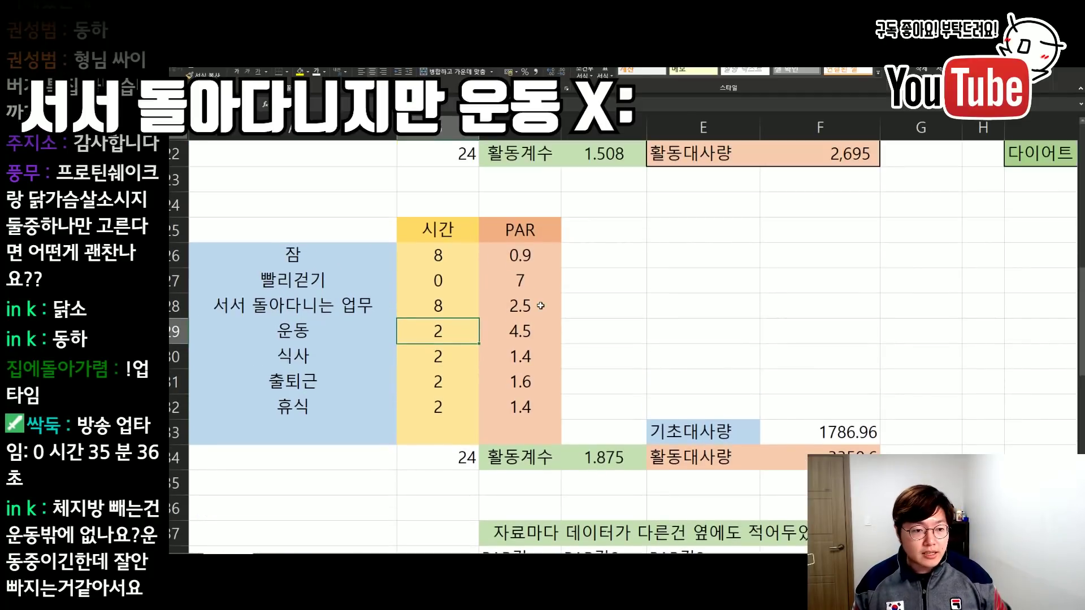
pyautogui.write('0')
pyautogui.press('Return')
pyautogui.press('Down')
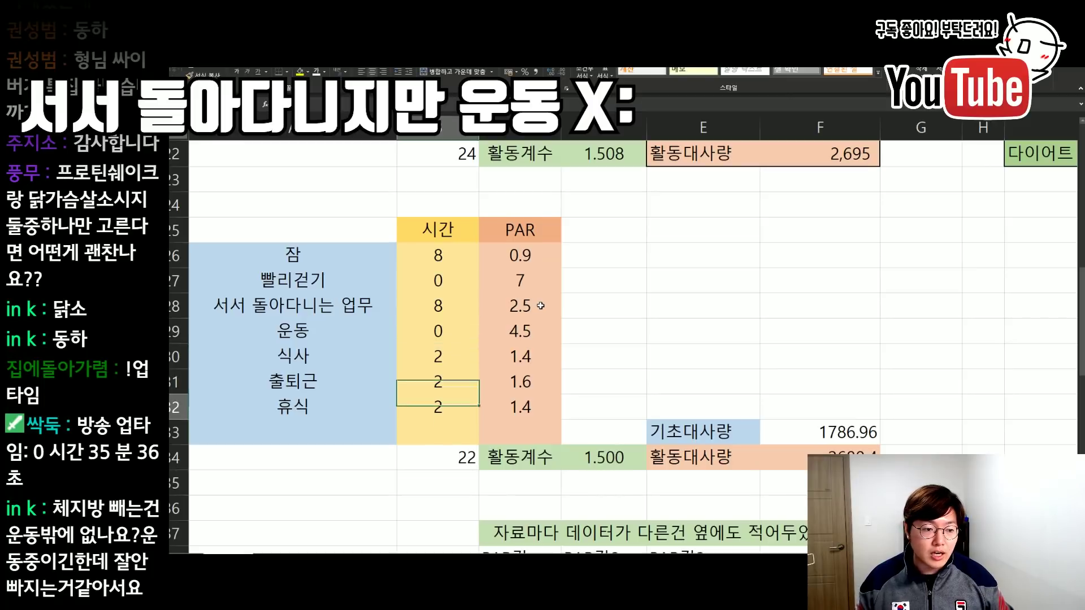
pyautogui.press('Down')
pyautogui.write('4')
pyautogui.press('Return')
# - Check the 활동대사량 of the second table without exercise against that of the first table
pyautogui.scroll(1, 768, 307)
pyautogui.click(828, 236)
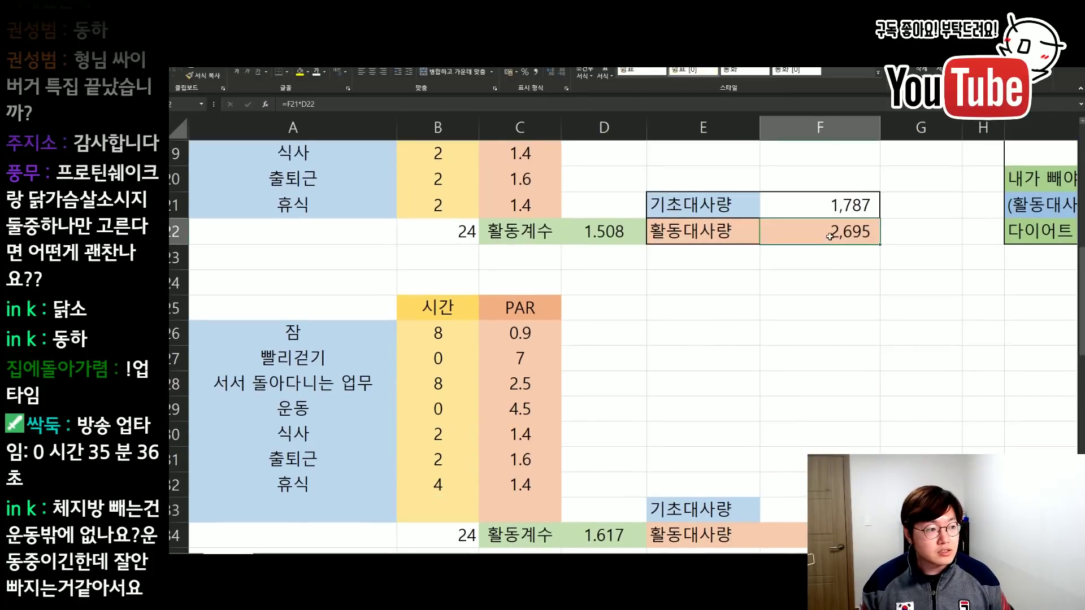
pyautogui.scroll(-1, 783, 356)
pyautogui.click(729, 458)
pyautogui.scroll(-1, 729, 416)
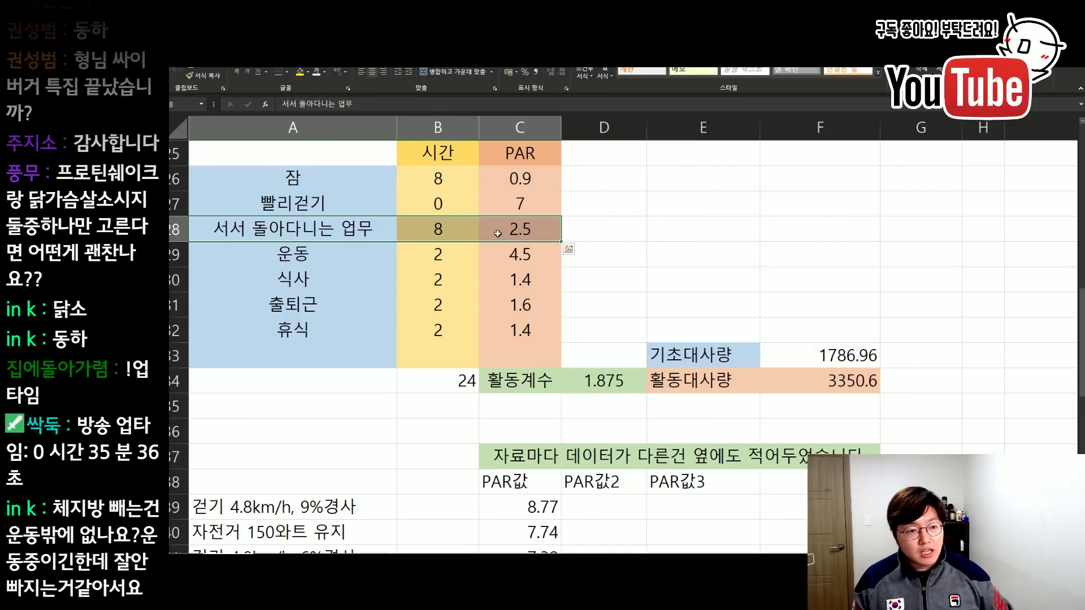
# - Add borders to the second table's 기초대사량 and 활동대사량 block, cells E33:F34
pyautogui.click(453, 227)
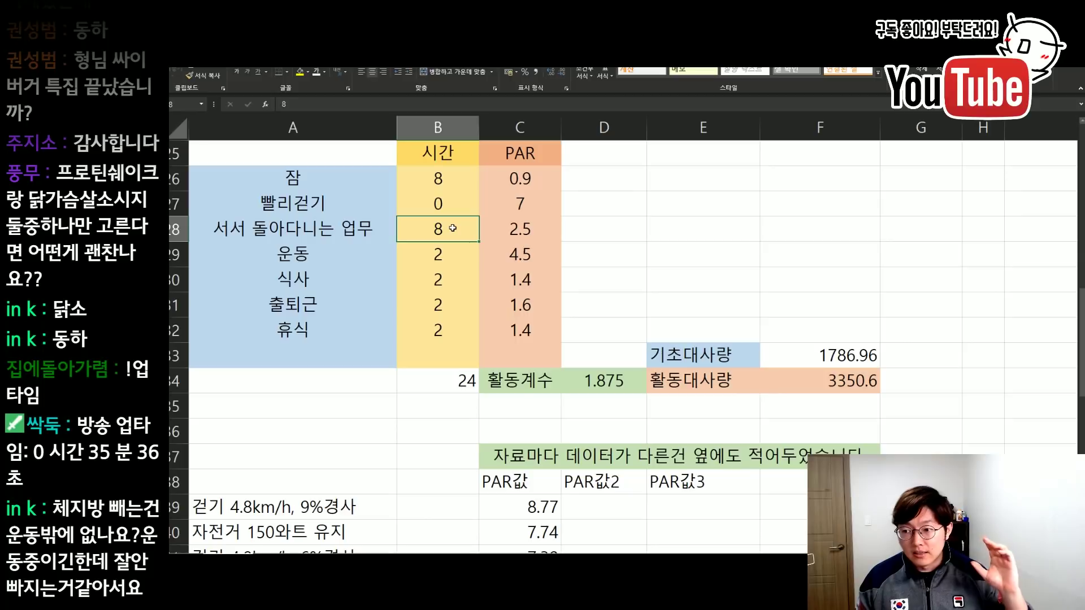
pyautogui.moveTo(703, 355); pyautogui.dragTo(819, 380)
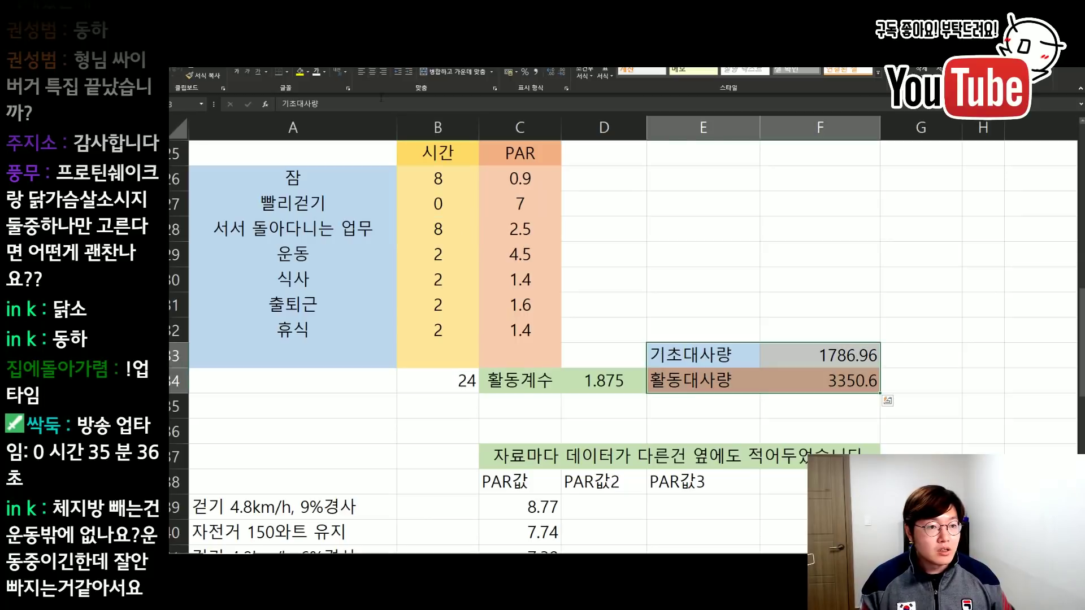
pyautogui.click(286, 72)
pyautogui.click(312, 180)
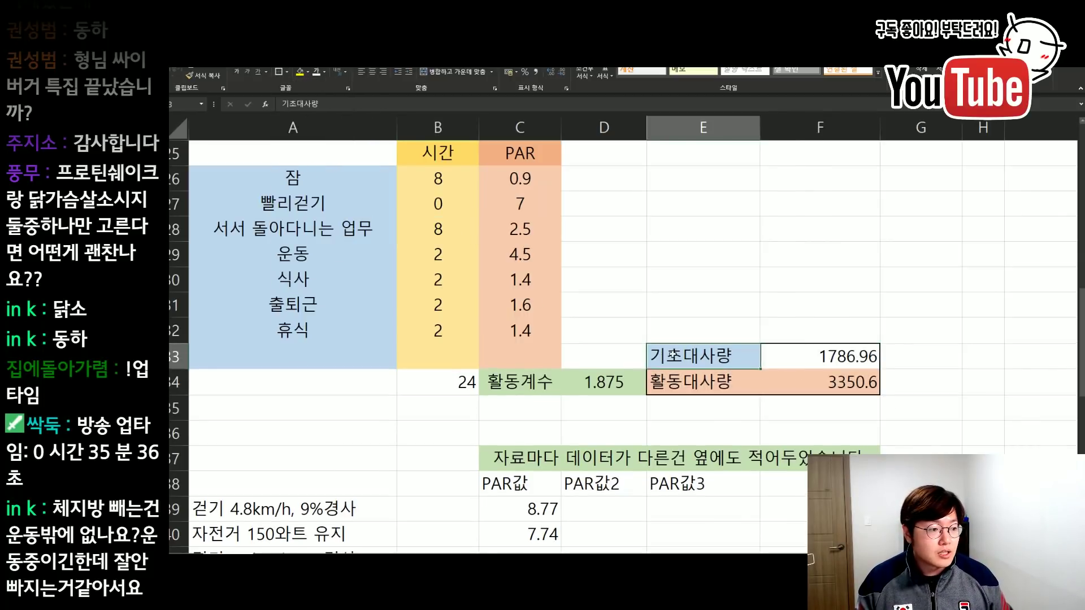
# - Review the 체지방률 and 몸무게 input cells and the first table's 활동대사량 formula
pyautogui.scroll(8, 741, 282)
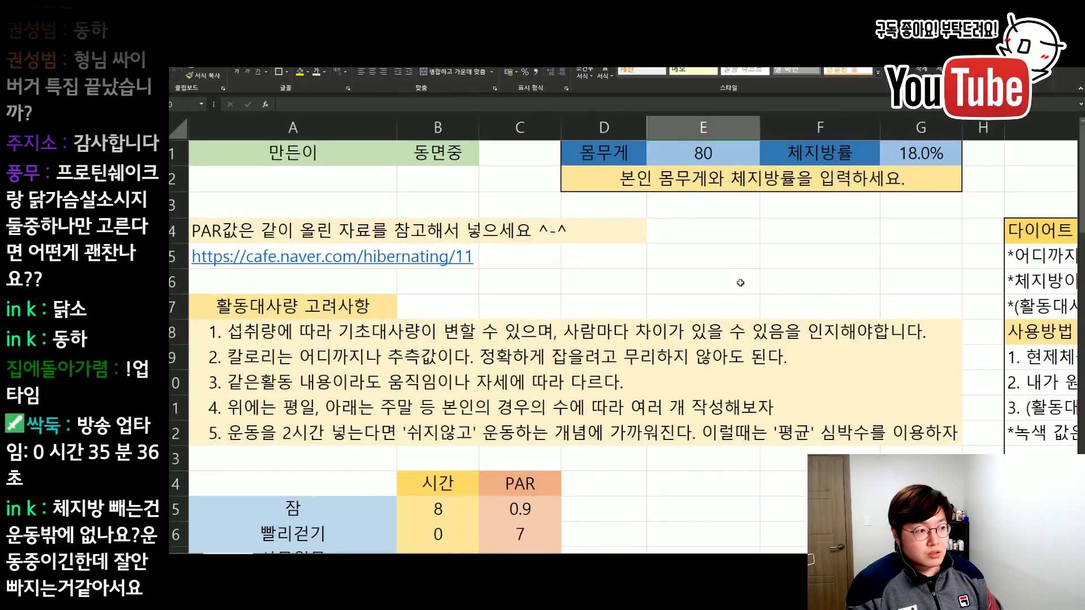
pyautogui.click(913, 157)
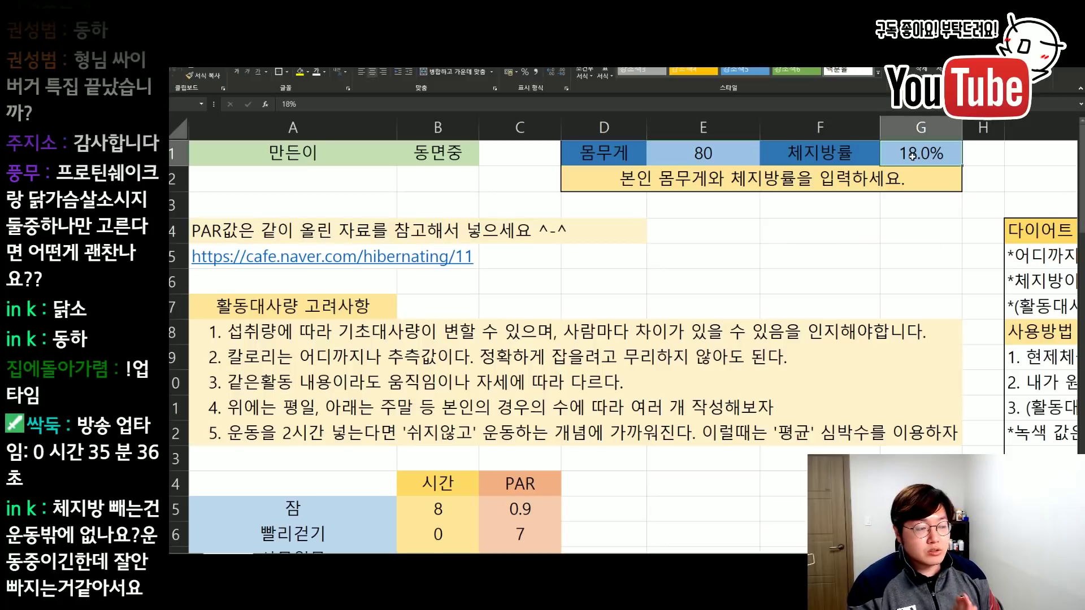
pyautogui.click(703, 152)
pyautogui.scroll(-3, 870, 187)
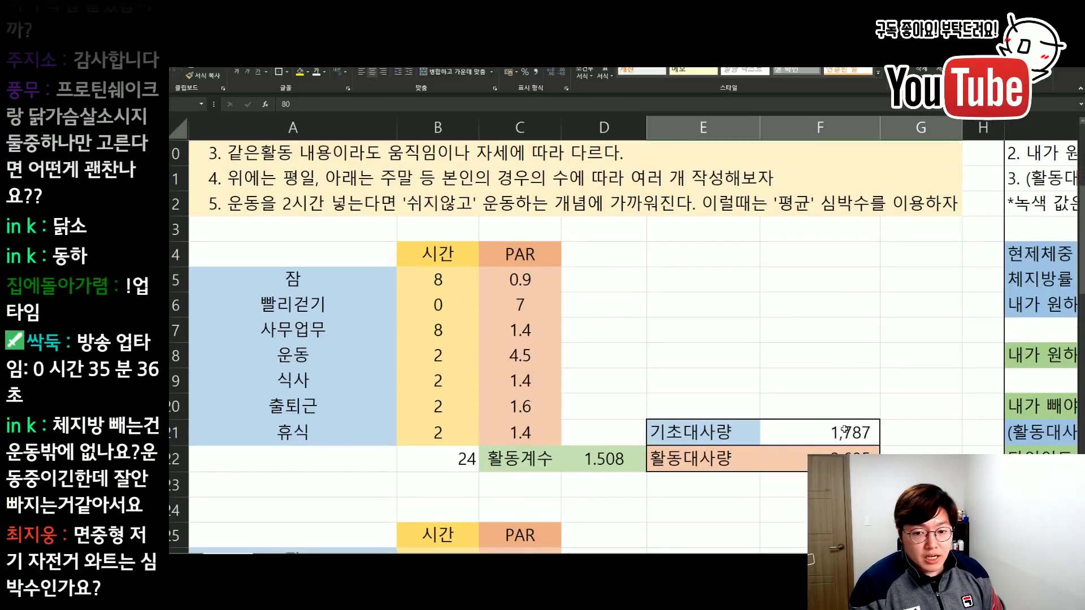
pyautogui.click(848, 459)
pyautogui.scroll(-1, 884, 433)
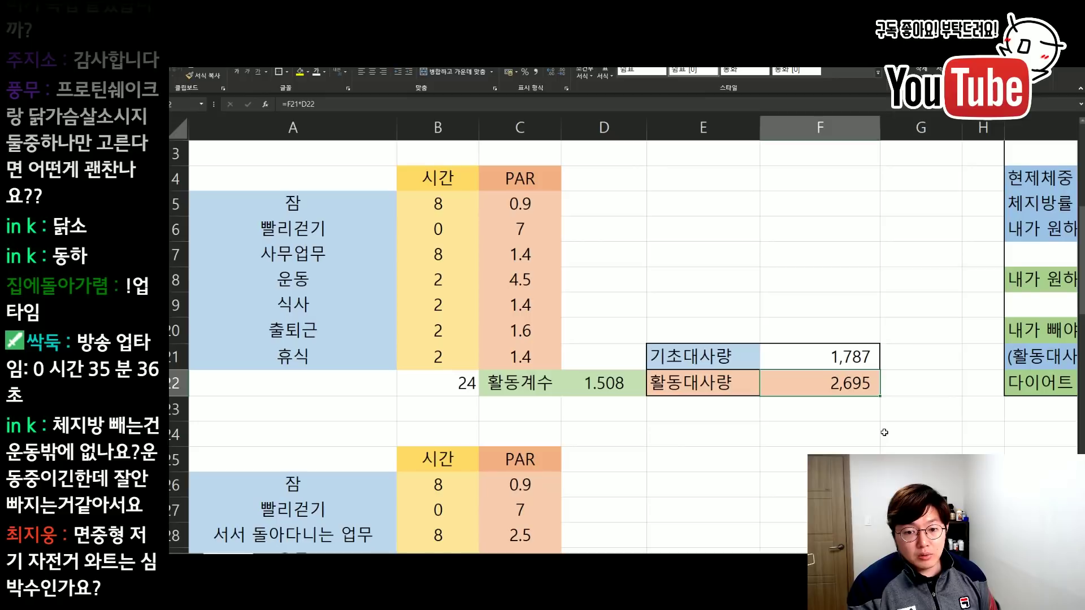
# - Try to enter =2500~2900 in cell F23, below the first table's 활동대사량 value
pyautogui.click(851, 408)
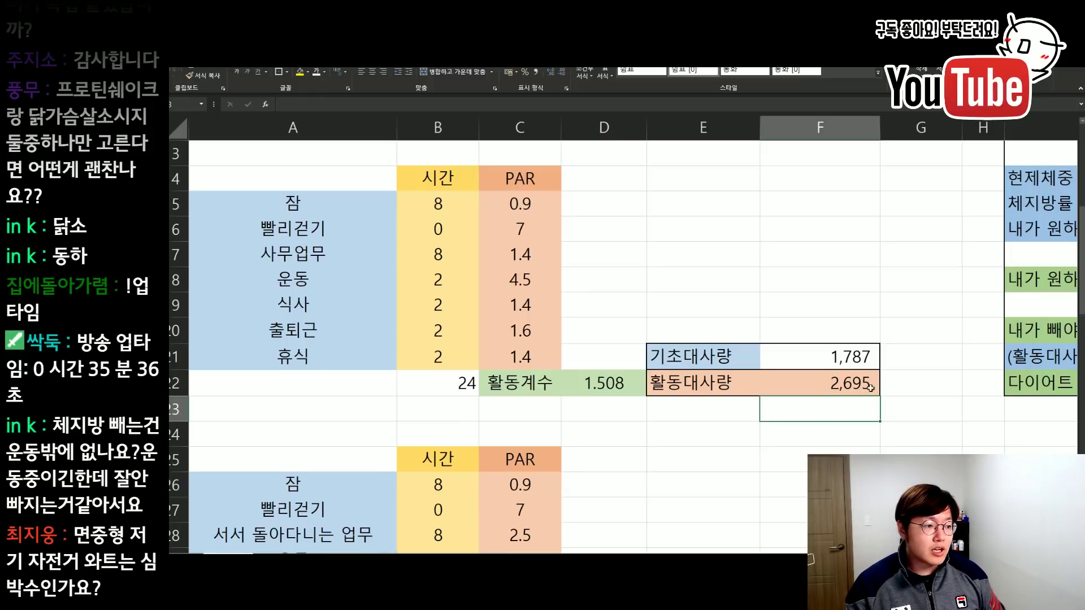
pyautogui.write('=2500~')
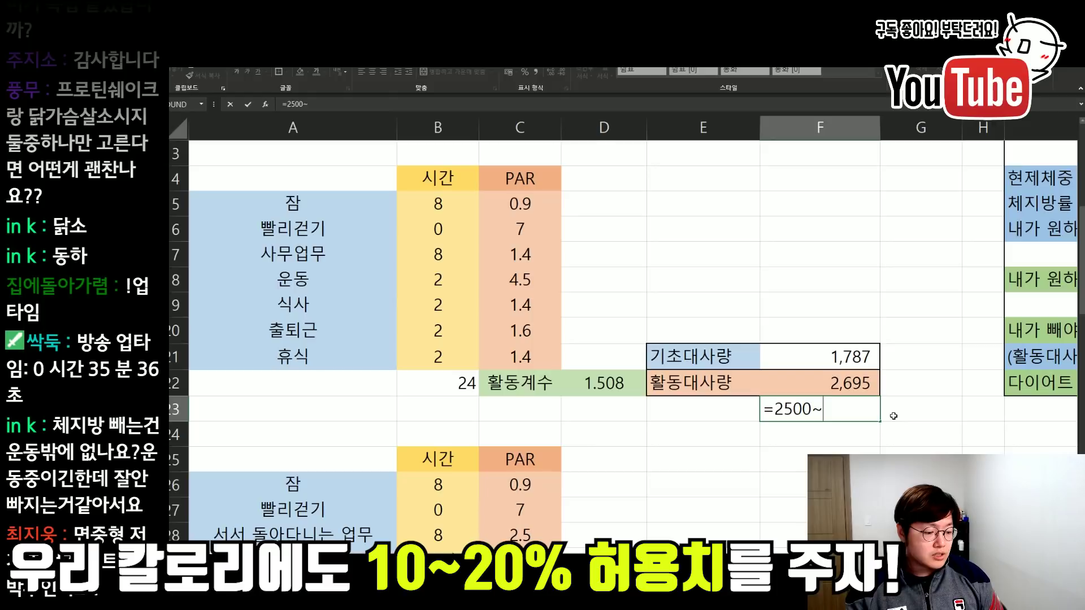
pyautogui.write('2')
pyautogui.write('900')
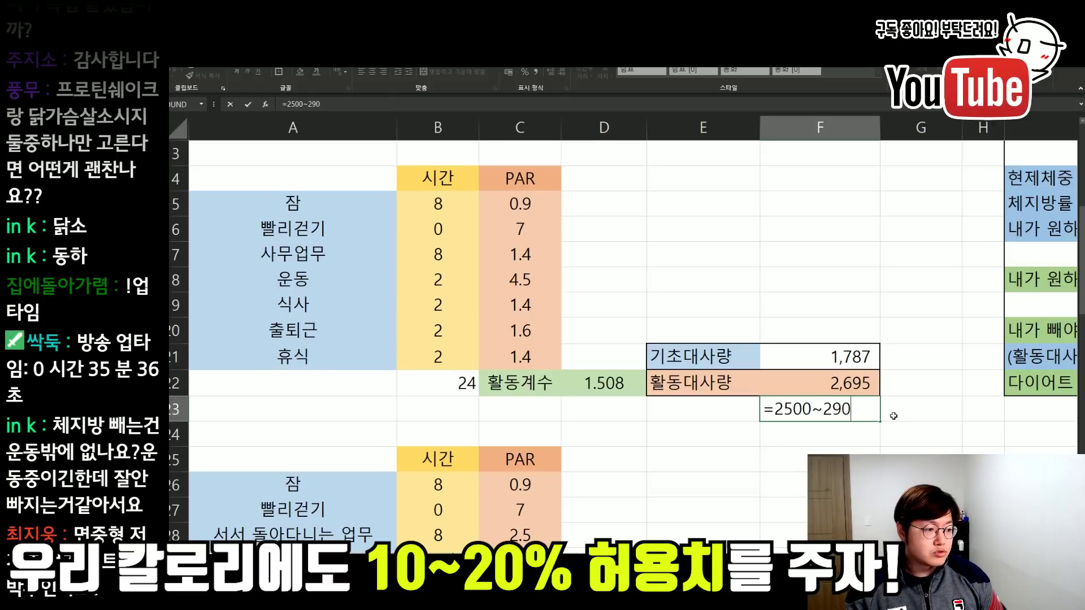
pyautogui.press('Return')
# - Correct the entry in F23 to plain text by removing the equals sign and appending Kcal: 2500~2900Kcal
pyautogui.click(579, 357)
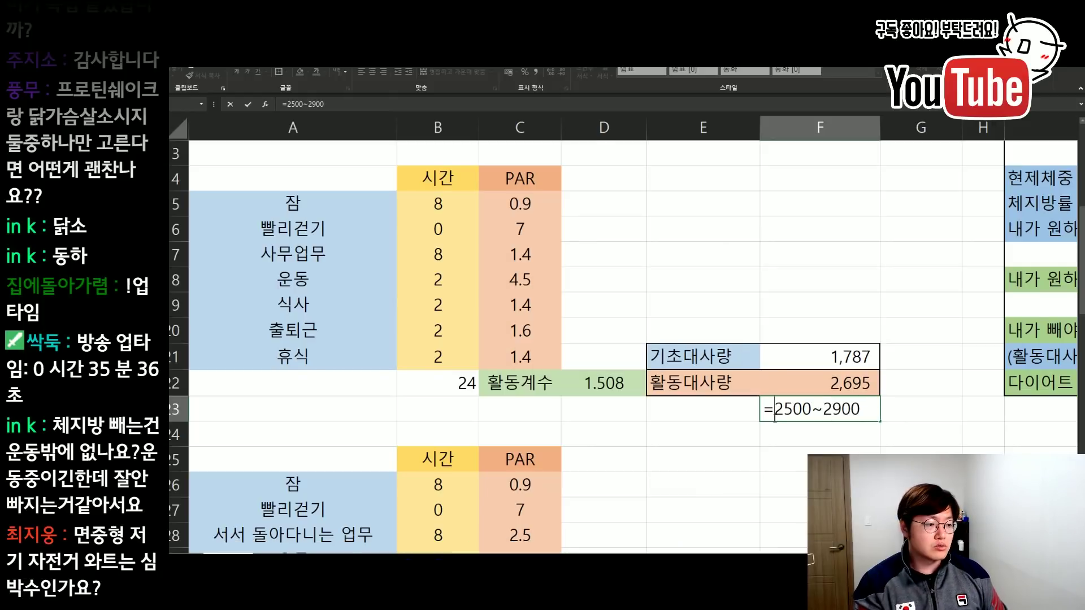
pyautogui.click(774, 409)
pyautogui.press('BackSpace')
pyautogui.write('ㅏ')
pyautogui.press('BackSpace')
pyautogui.write('Kcal')
pyautogui.press('Return')
pyautogui.click(865, 416)
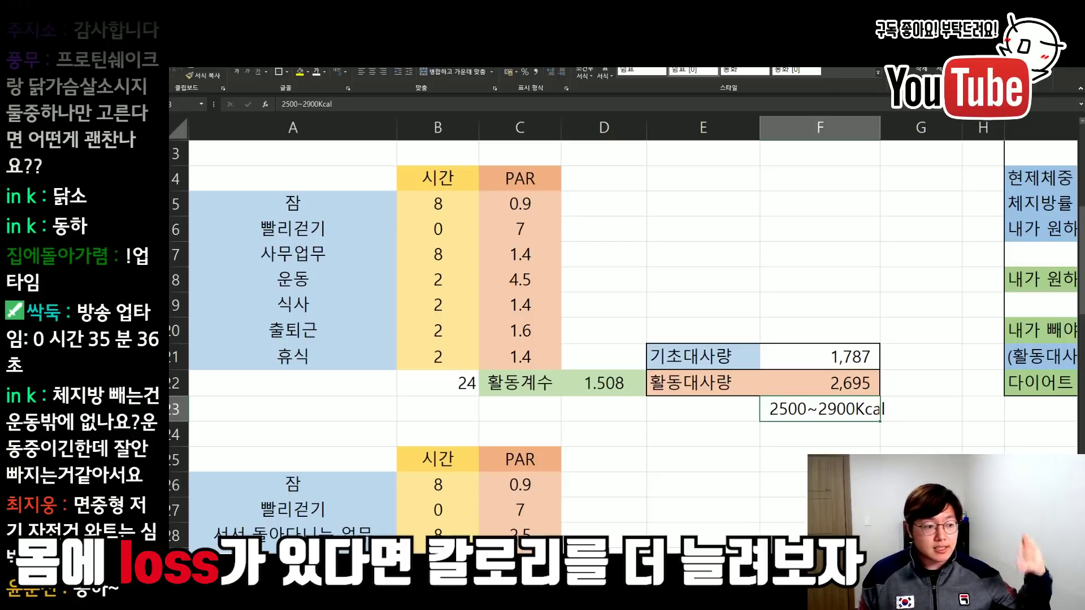
# - Clear the calorie range from the cell below the first table's 활동대사량 value
pyautogui.click(831, 423)
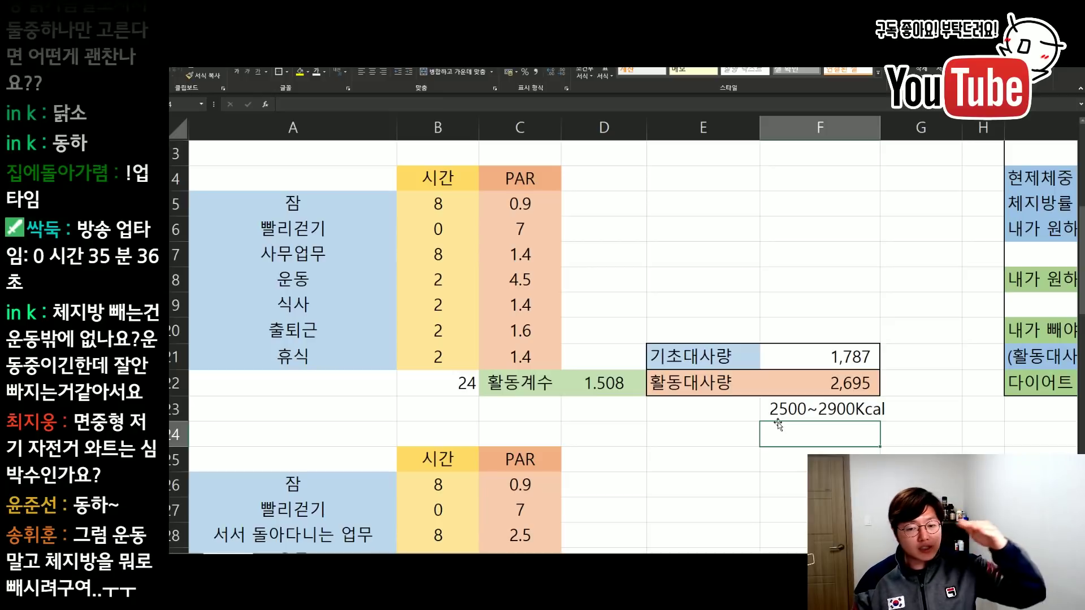
pyautogui.press('Up')
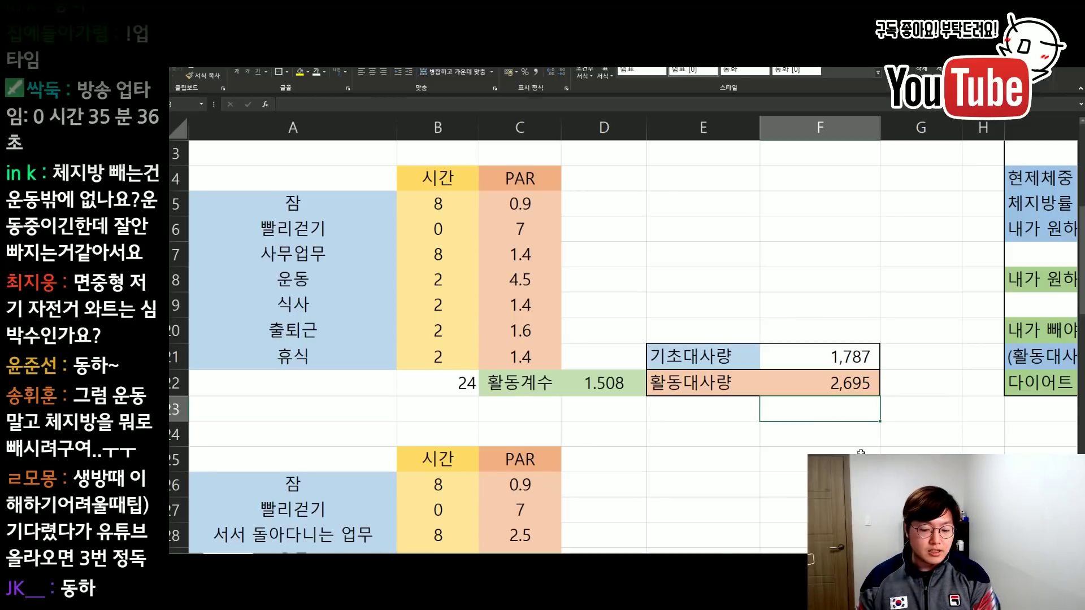
# - Enter 2500~2600Kcal in F24, with the 2500~2900Kcal range restored in the cell above it
pyautogui.click(805, 440)
pyautogui.click(409, 106)
pyautogui.write('240')
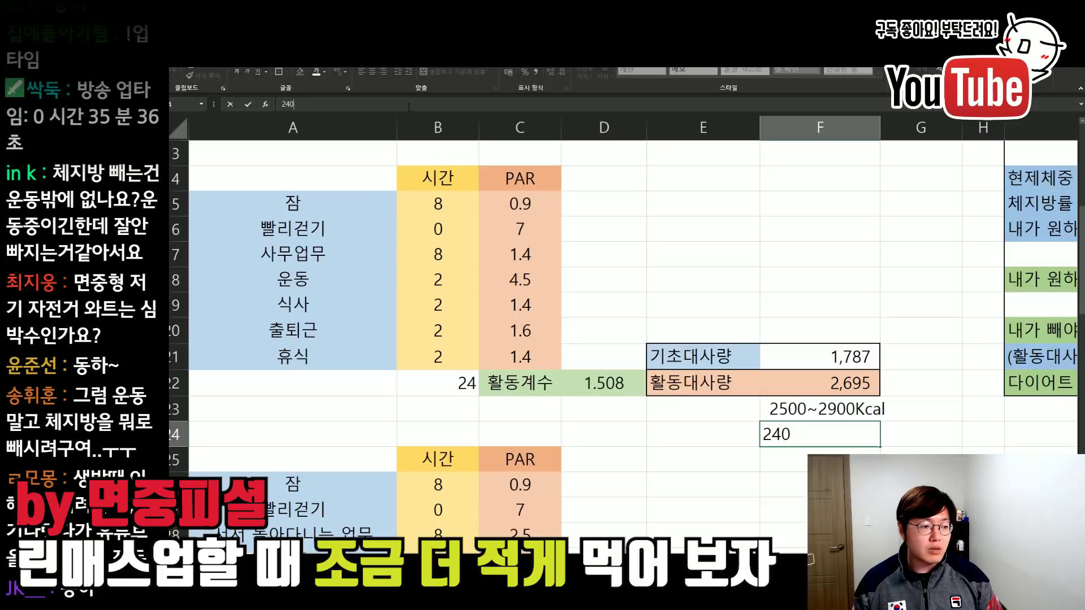
pyautogui.write('0~')
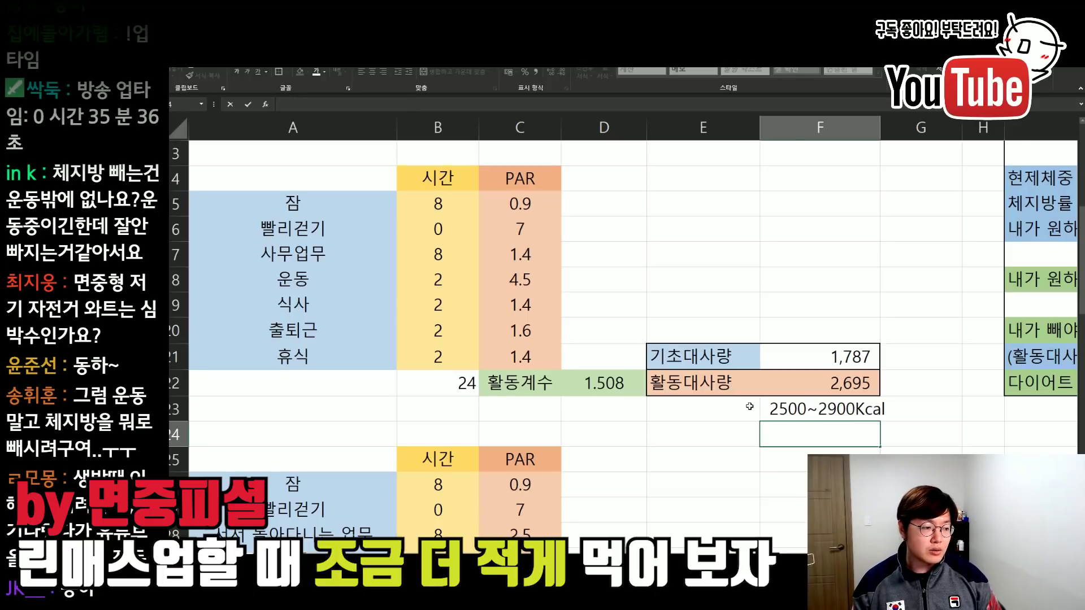
pyautogui.write('2500~2')
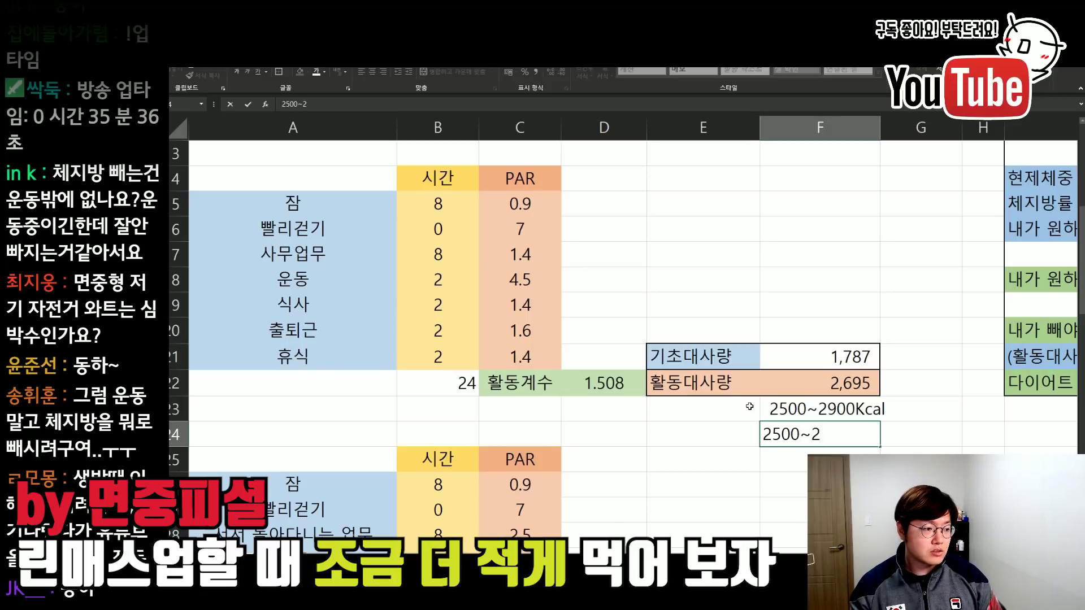
pyautogui.write('600')
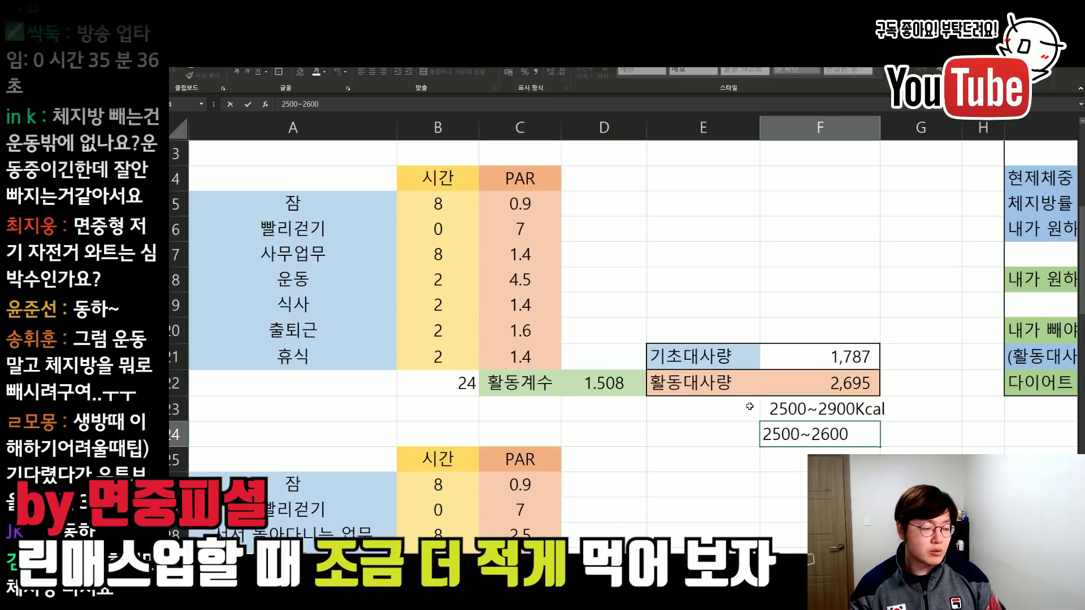
pyautogui.write('Kcal')
pyautogui.press('Return')
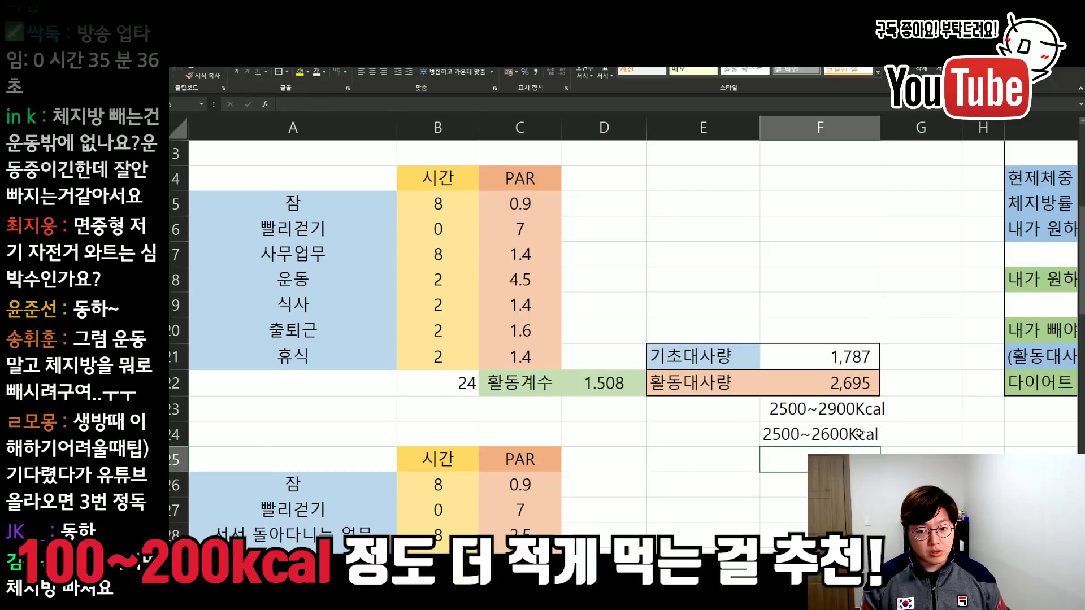
pyautogui.moveTo(858, 434); pyautogui.dragTo(930, 427)
pyautogui.hotkey('ctrl', 'z')
pyautogui.scroll(-1, 904, 413)
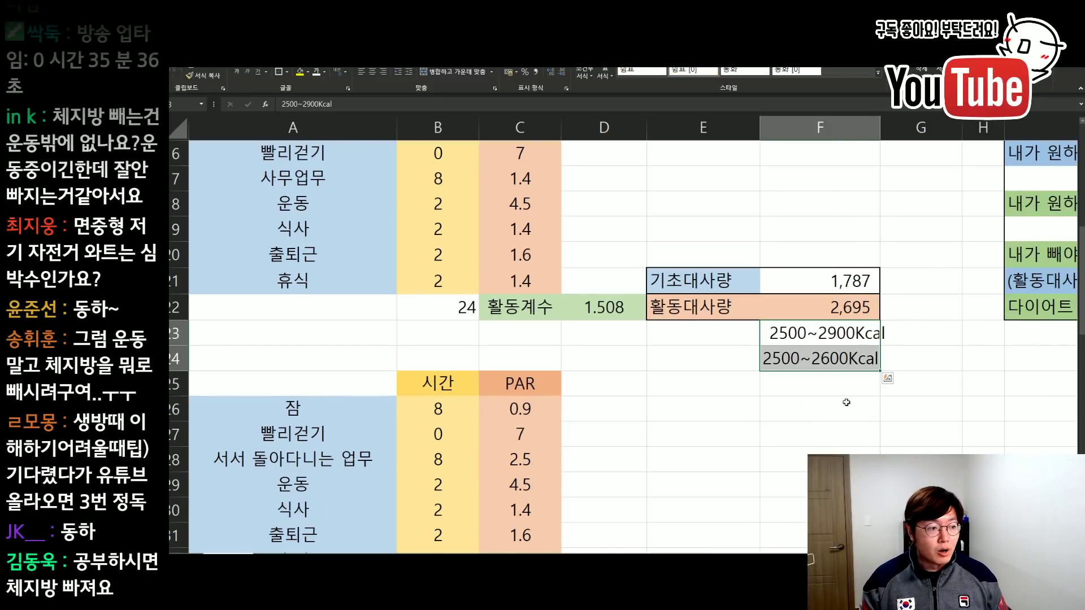
pyautogui.press('Left')
pyautogui.write('2')
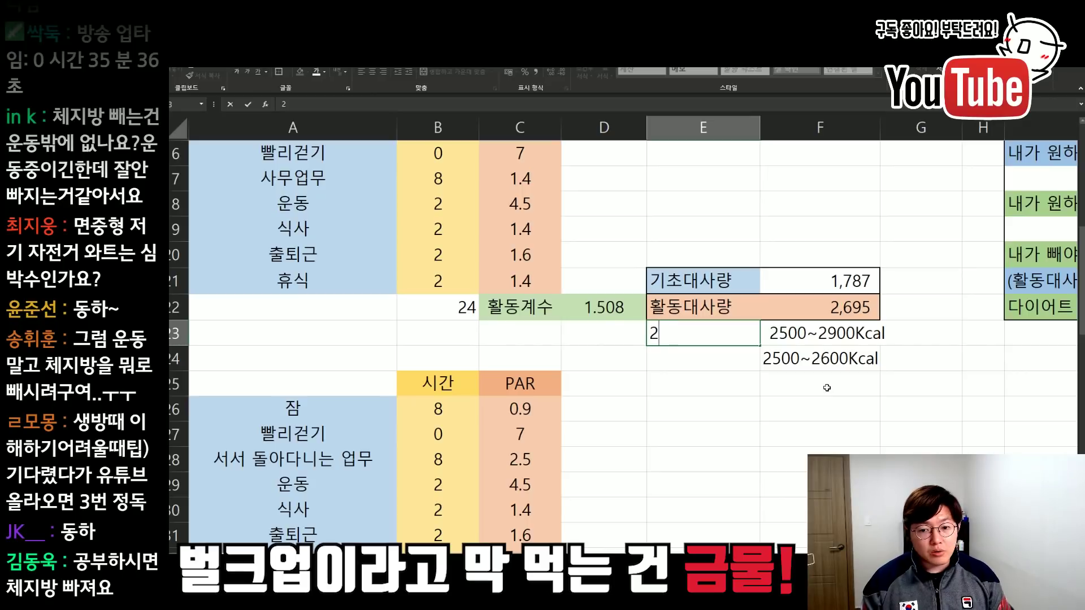
pyautogui.press('BackSpace')
pyautogui.write('+200')
pyautogui.press('BackSpace')
pyautogui.press('BackSpace')
pyautogui.press('BackSpace')
pyautogui.press('BackSpace')
pyautogui.press('Return')
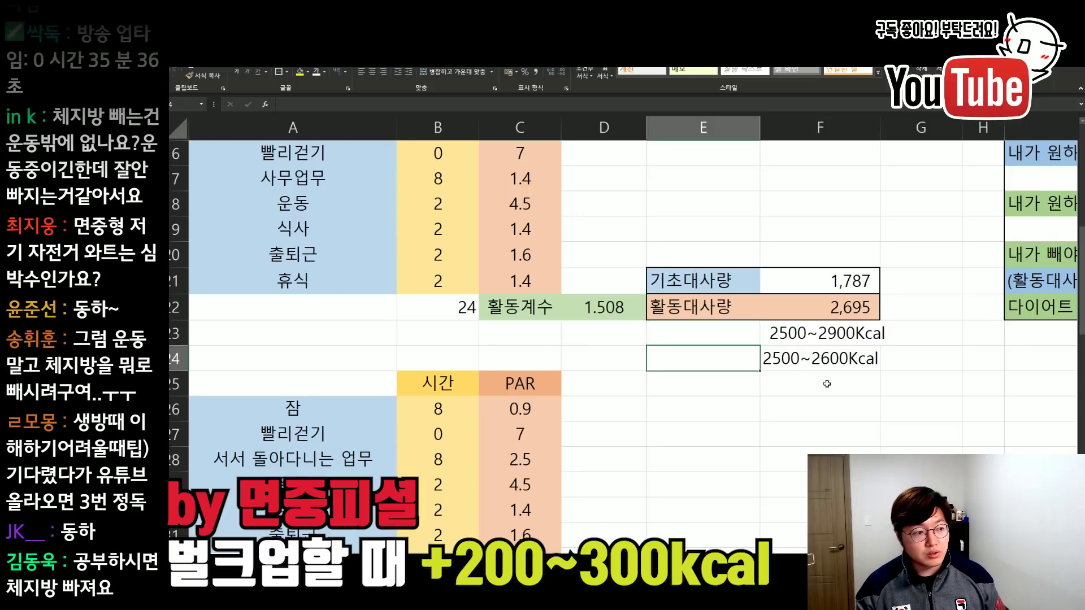
# - Enter 2900~3000Kcal in F25, below the other two calorie ranges
pyautogui.click(816, 303)
pyautogui.click(821, 377)
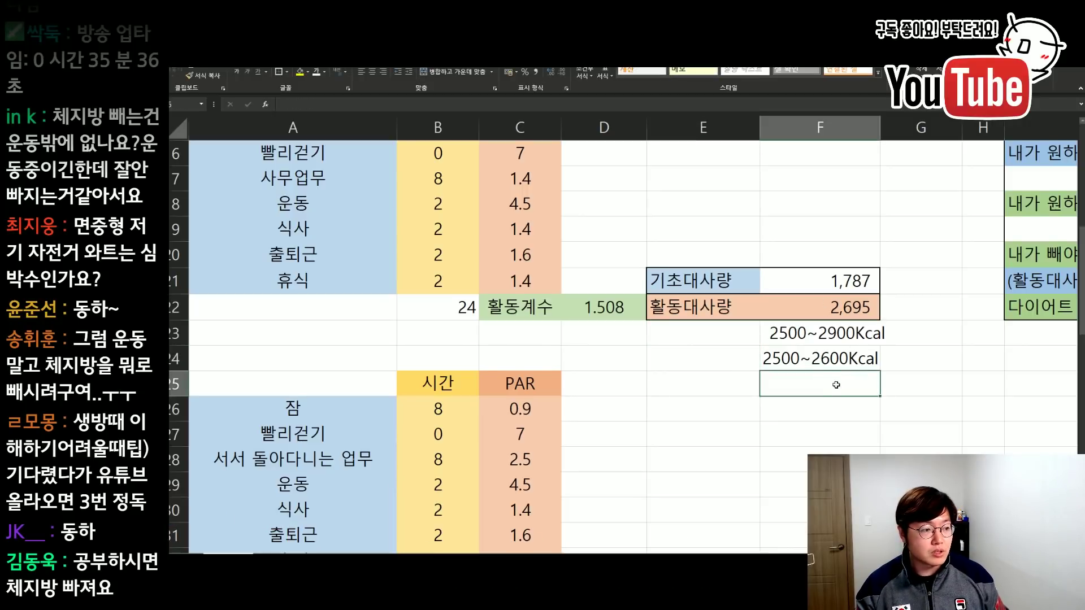
pyautogui.write('2900')
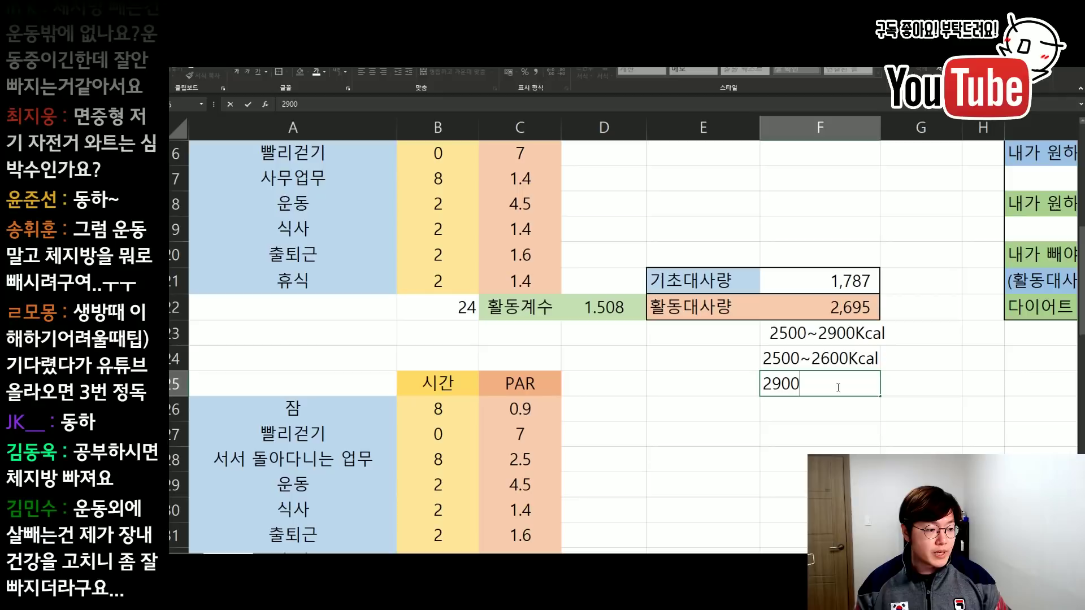
pyautogui.write('~3000Kcal')
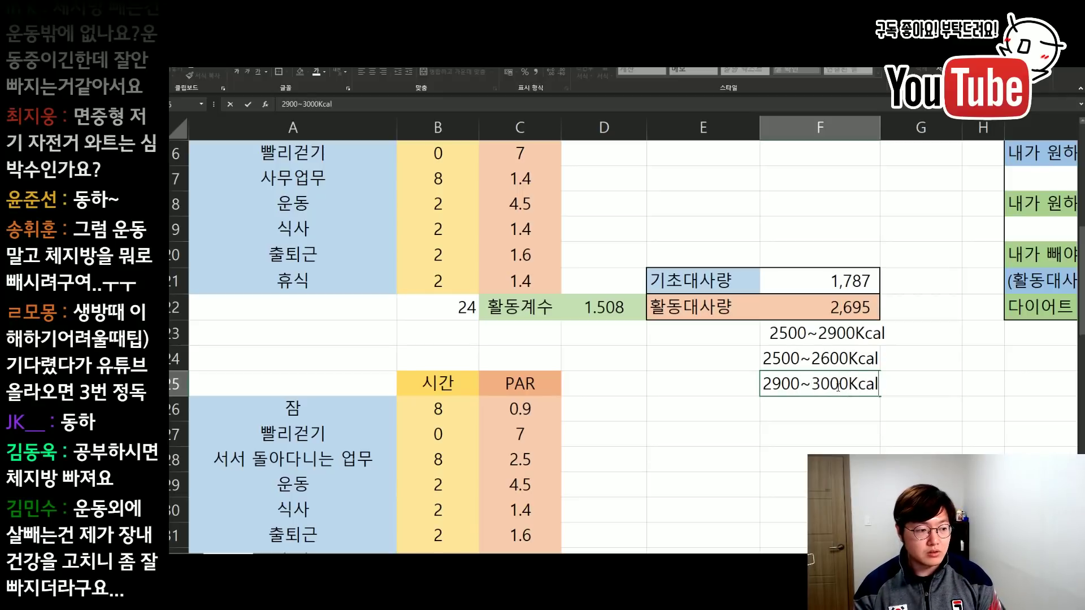
pyautogui.press('Return')
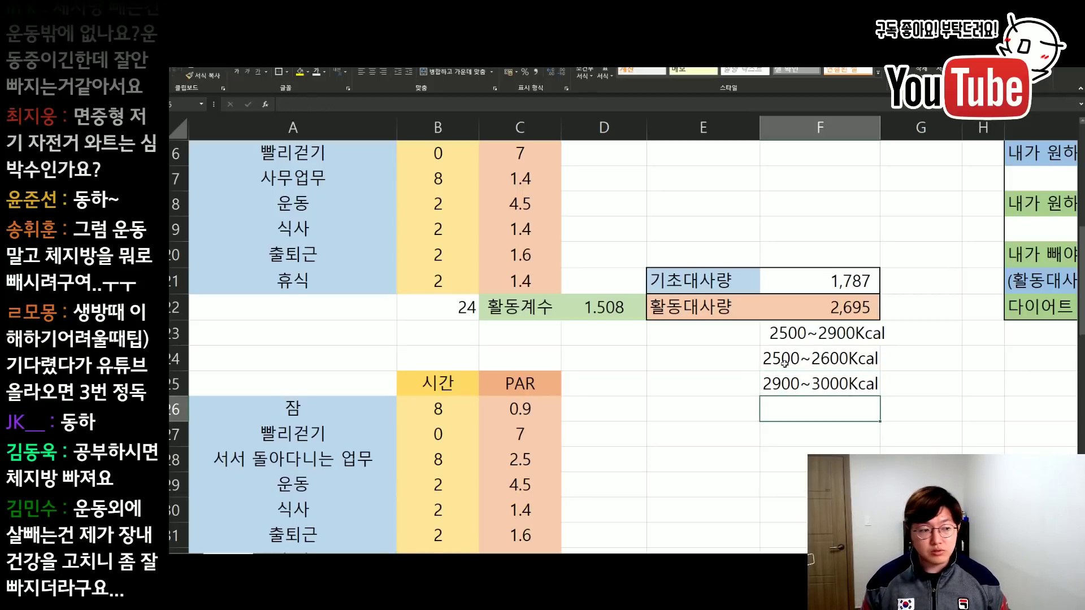
# - Clear the three calorie ranges in F23:F25 below the first table's 활동대사량 value
pyautogui.moveTo(847, 387); pyautogui.dragTo(845, 336)
pyautogui.press('Delete')
pyautogui.click(845, 337)
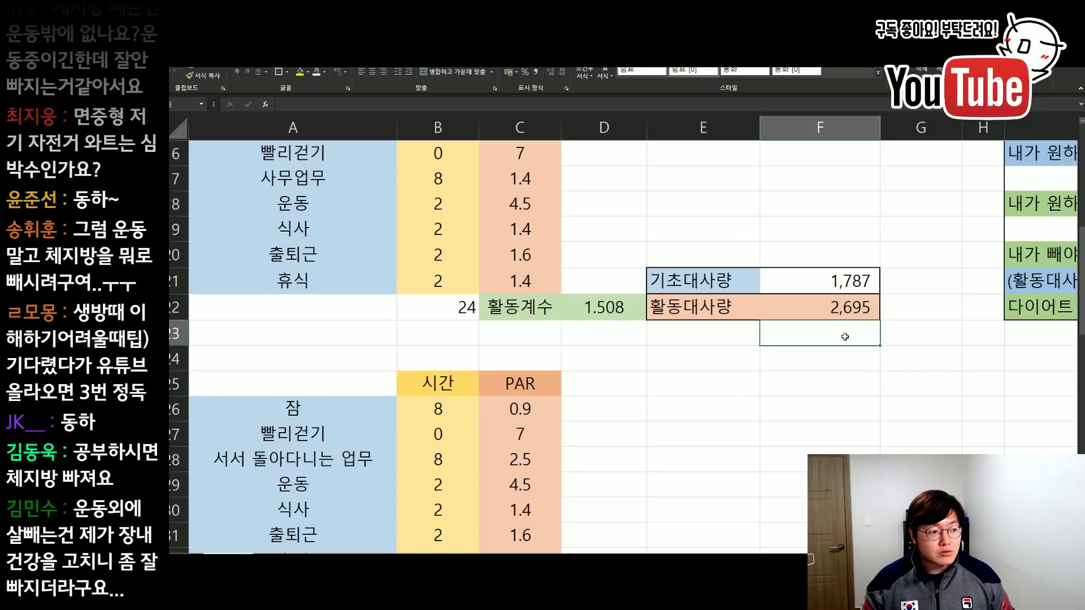